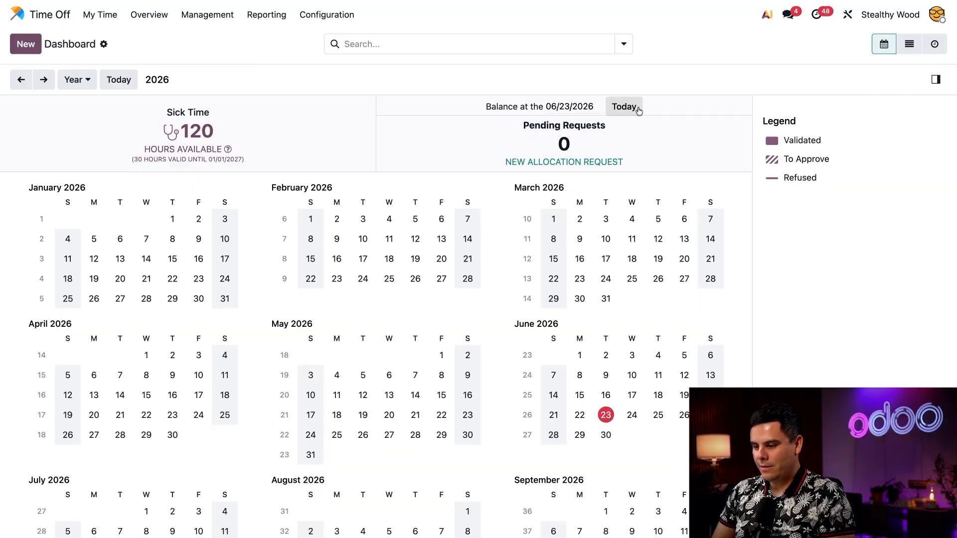
Step: Check the projected time off balance as of 09/01/2026 on the dashboard
{"action": "left_click", "coordinate": [564, 106]}
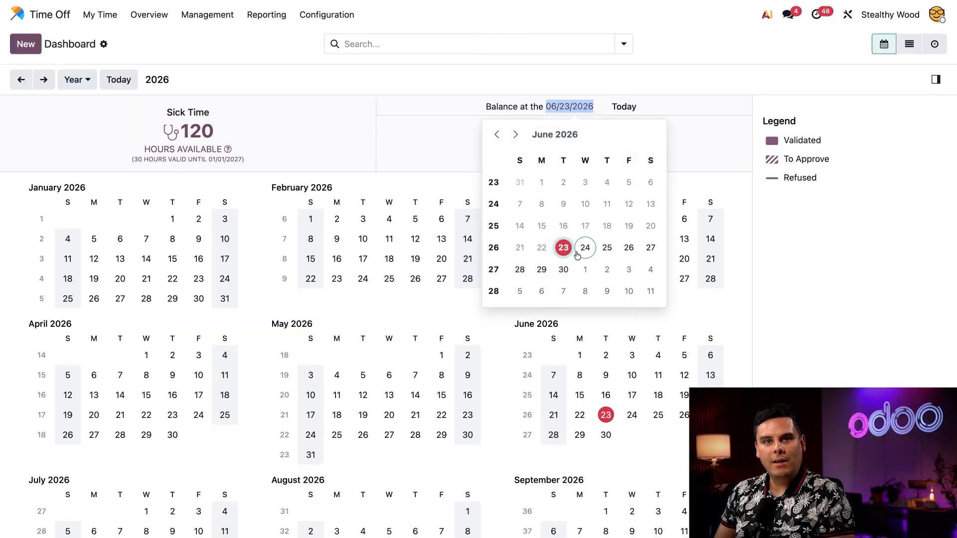
{"action": "left_click", "coordinate": [515, 135]}
{"action": "left_click", "coordinate": [515, 135]}
{"action": "left_click", "coordinate": [515, 135]}
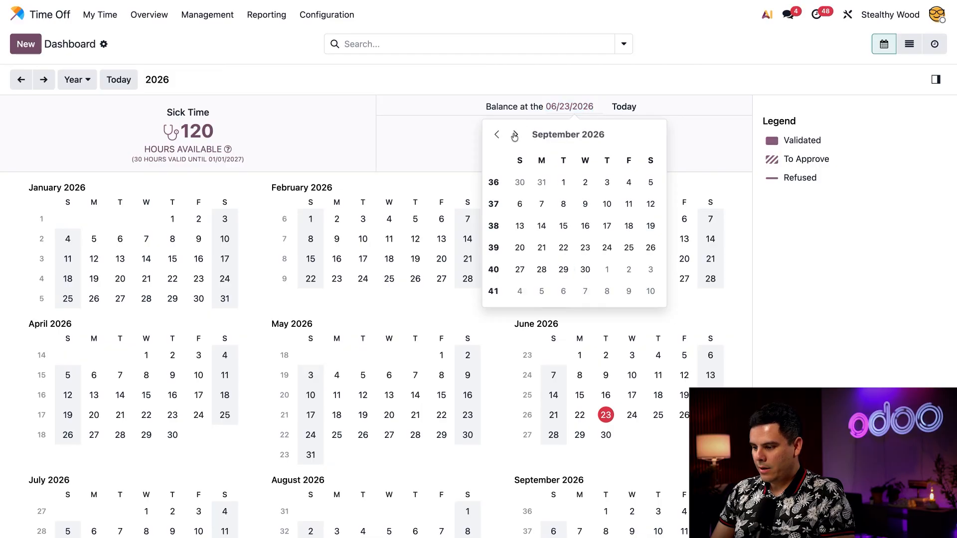
{"action": "left_click", "coordinate": [563, 182]}
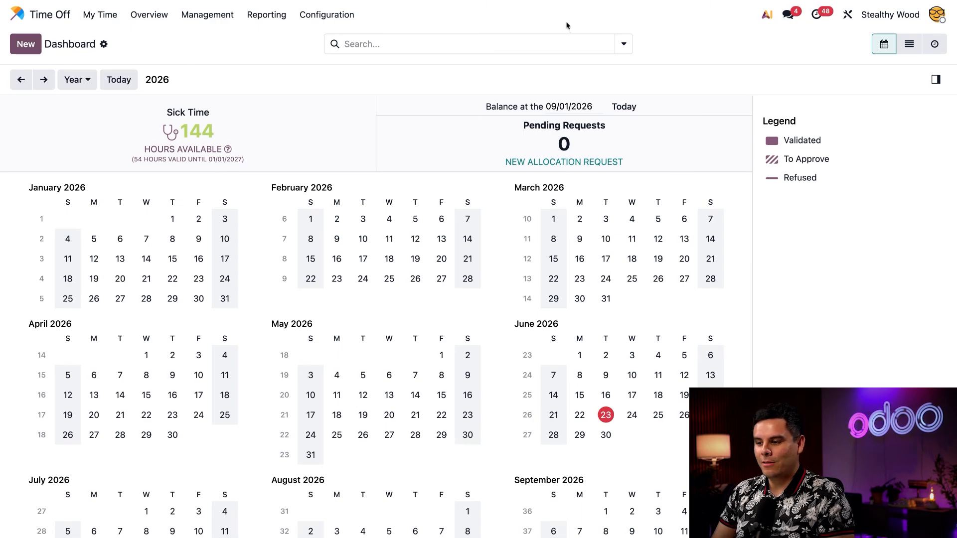
Step: Open the list of accrual plans and adjust its column widths so the Employees heading fits
{"action": "left_click", "coordinate": [327, 15]}
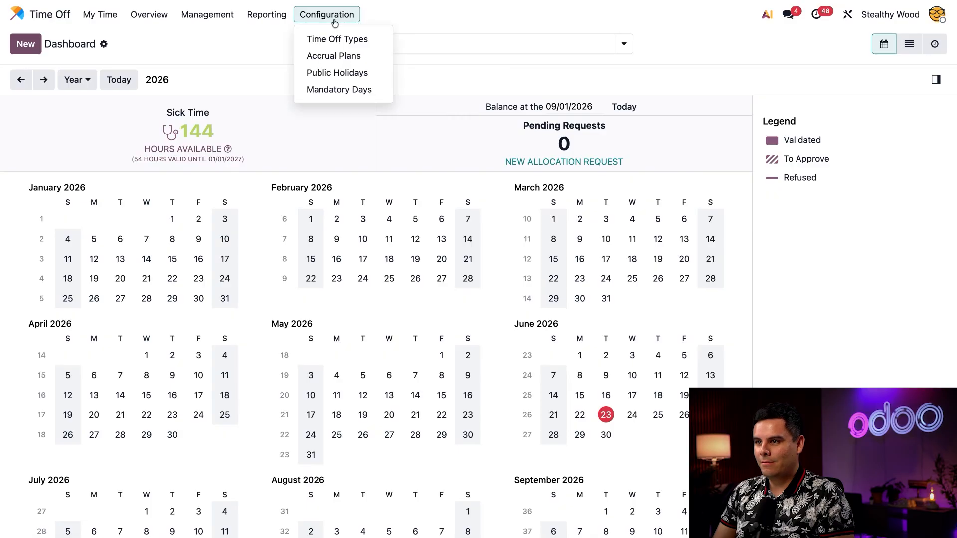
{"action": "left_click", "coordinate": [329, 56]}
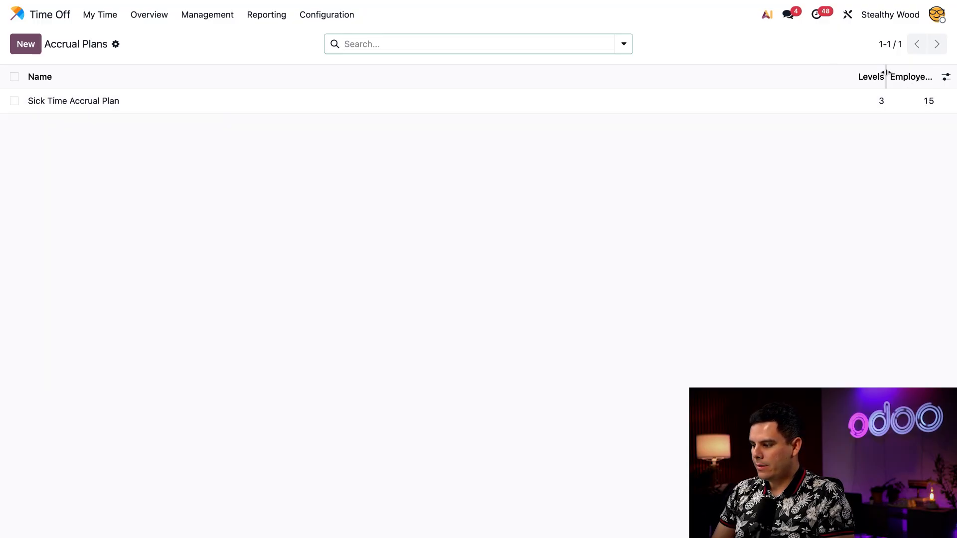
{"action": "left_click_drag", "start_coordinate": [885, 76], "coordinate": [939, 70]}
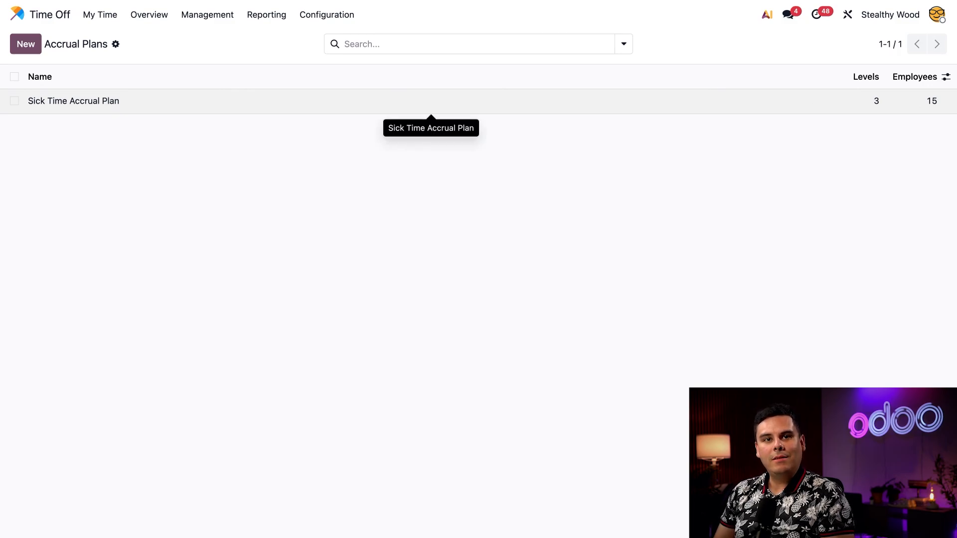
Step: Open the Sick Time Accrual Plan and review its configuration and milestones
{"action": "left_click", "coordinate": [104, 108]}
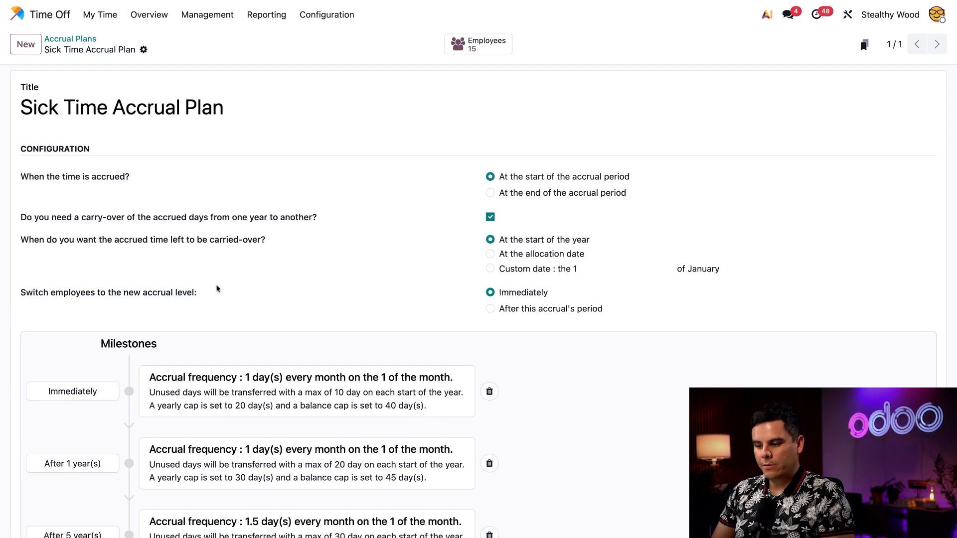
{"action": "scroll", "coordinate": [216, 289], "scroll_direction": "down", "scroll_amount": 2}
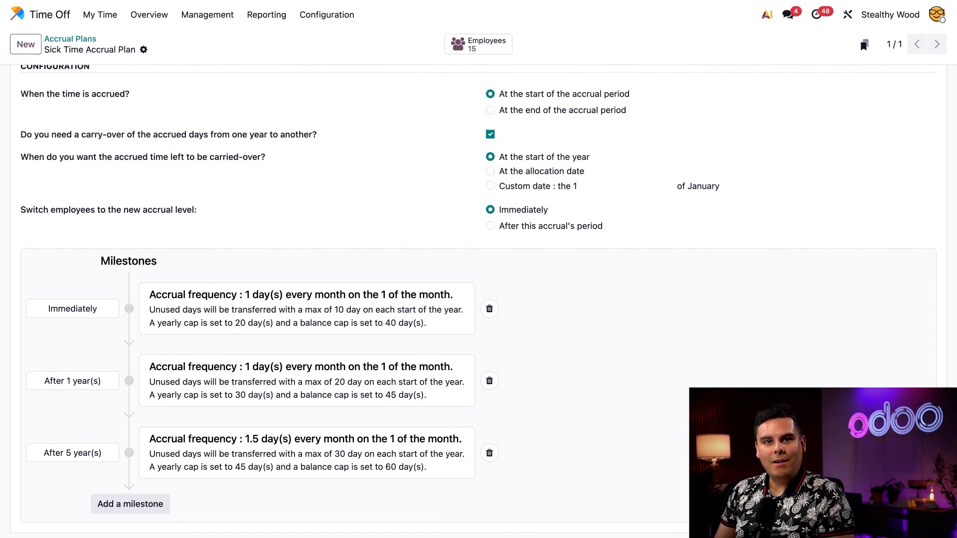
{"action": "scroll", "coordinate": [494, 189], "scroll_direction": "up", "scroll_amount": 2}
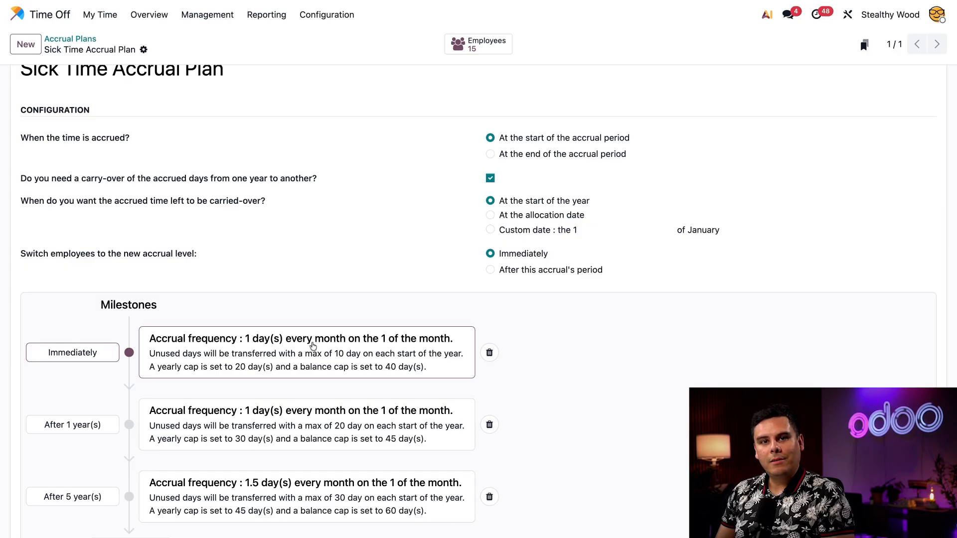
{"action": "scroll", "coordinate": [313, 346], "scroll_direction": "down", "scroll_amount": 1}
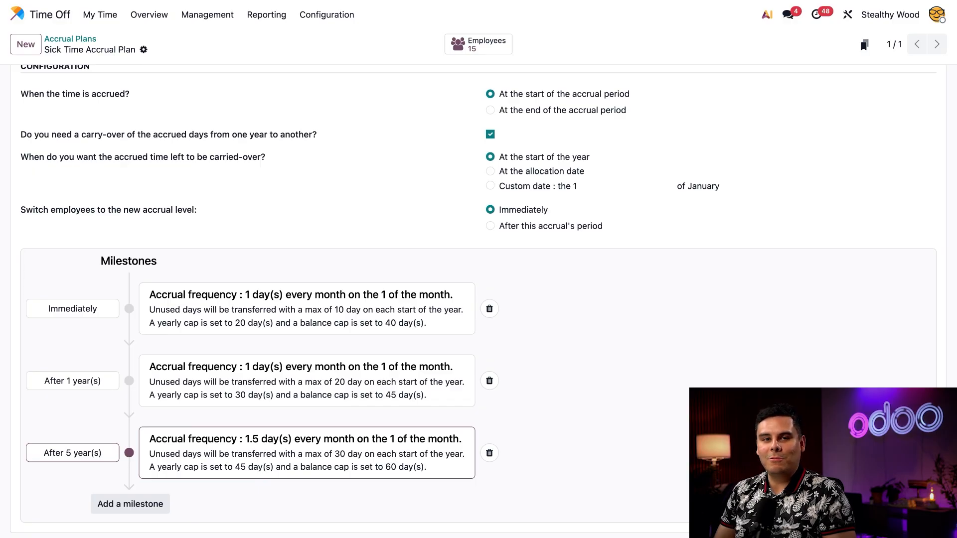
{"action": "scroll", "coordinate": [247, 265], "scroll_direction": "up", "scroll_amount": 3}
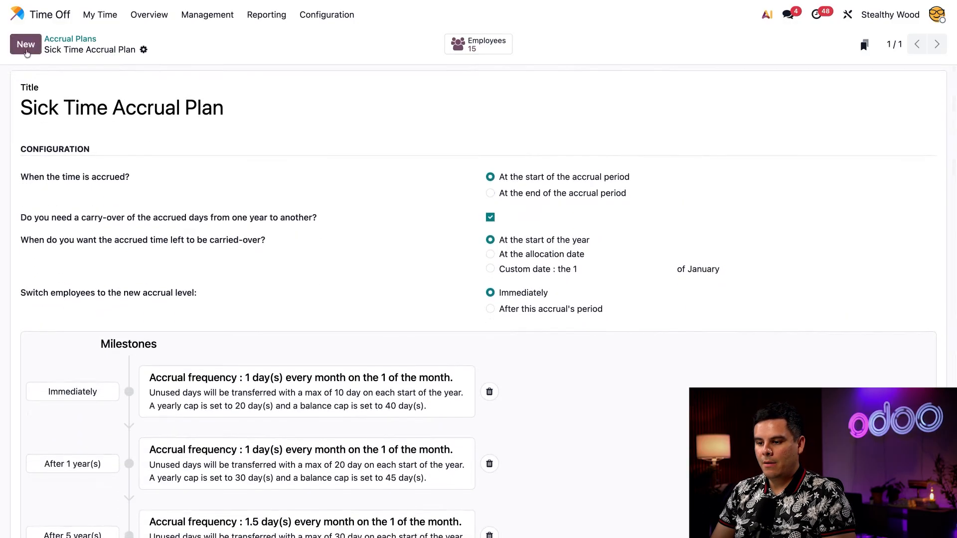
Step: Create a new accrual plan titled "Vacation Time Off Plan" and enable carry-over of accrued days from one year to another
{"action": "left_click", "coordinate": [26, 45]}
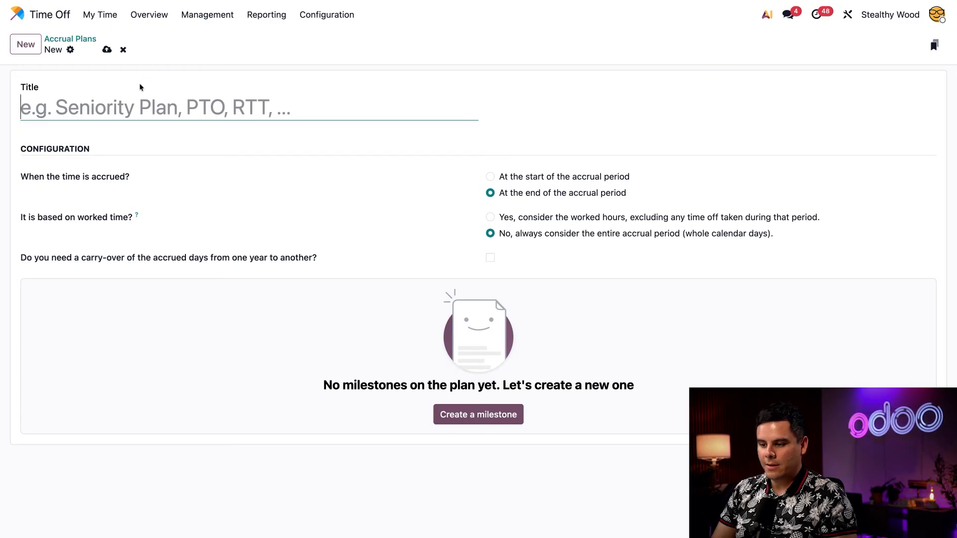
{"action": "type", "text": "V"}
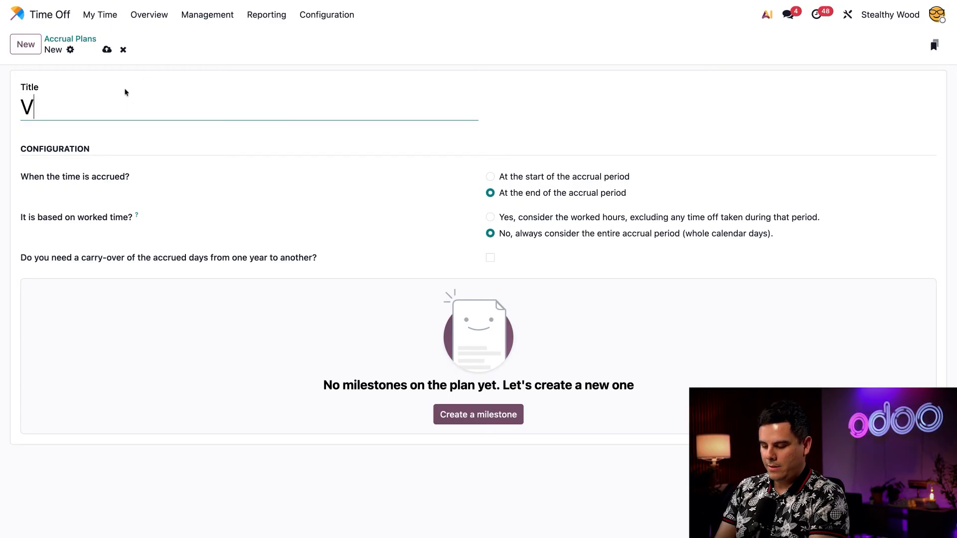
{"action": "type", "text": "acation Time Off"}
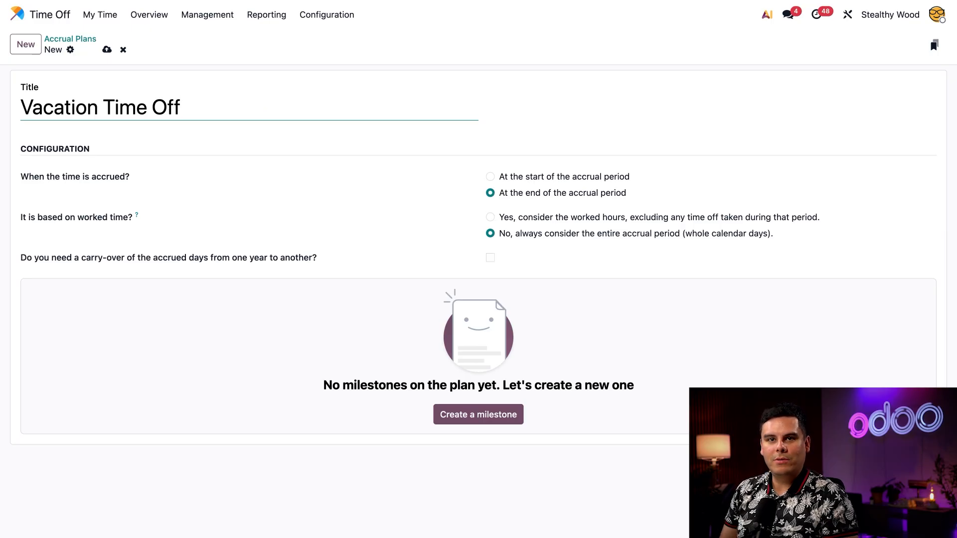
{"action": "type", "text": " Plan"}
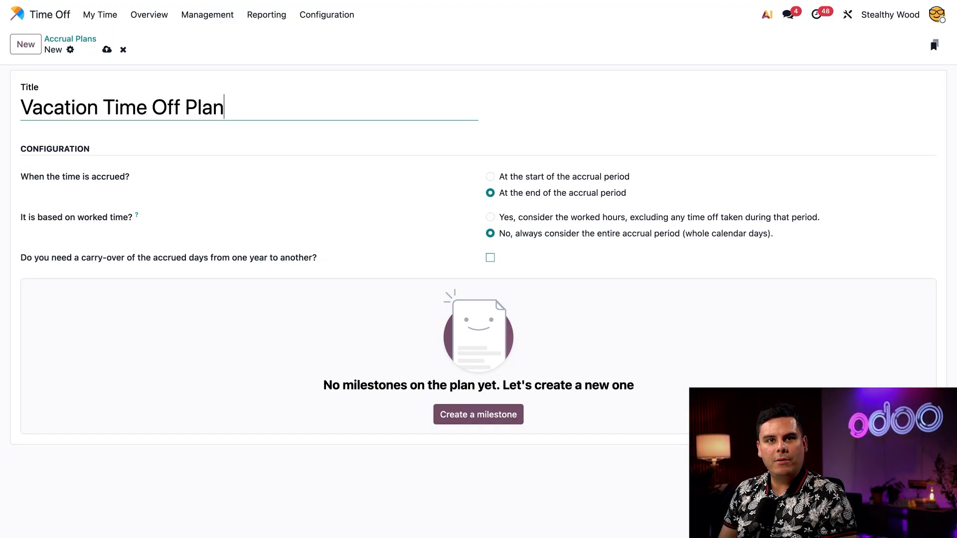
{"action": "left_click", "coordinate": [490, 257]}
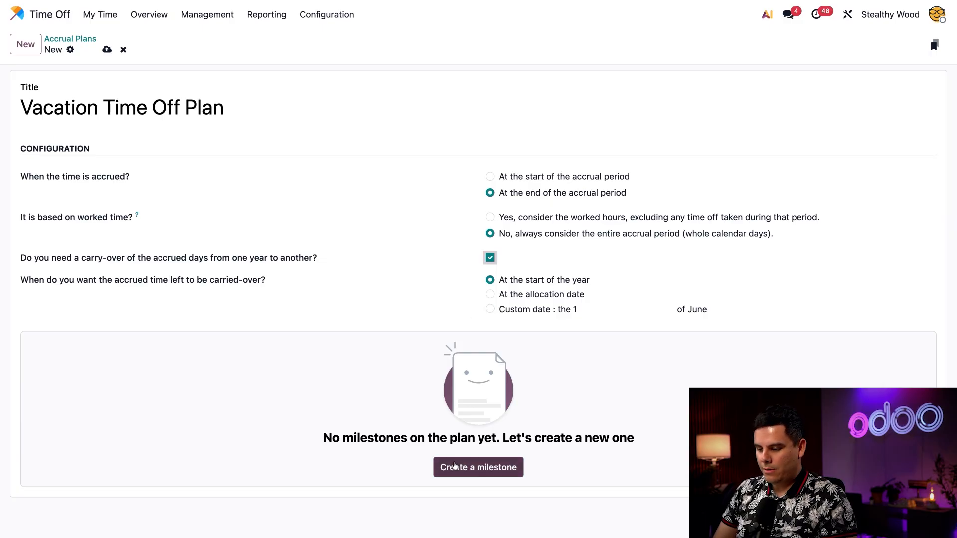
Step: Start a new milestone for the plan with an accrual frequency of 0.2 Hour(s), Hourly
{"action": "left_click", "coordinate": [463, 467]}
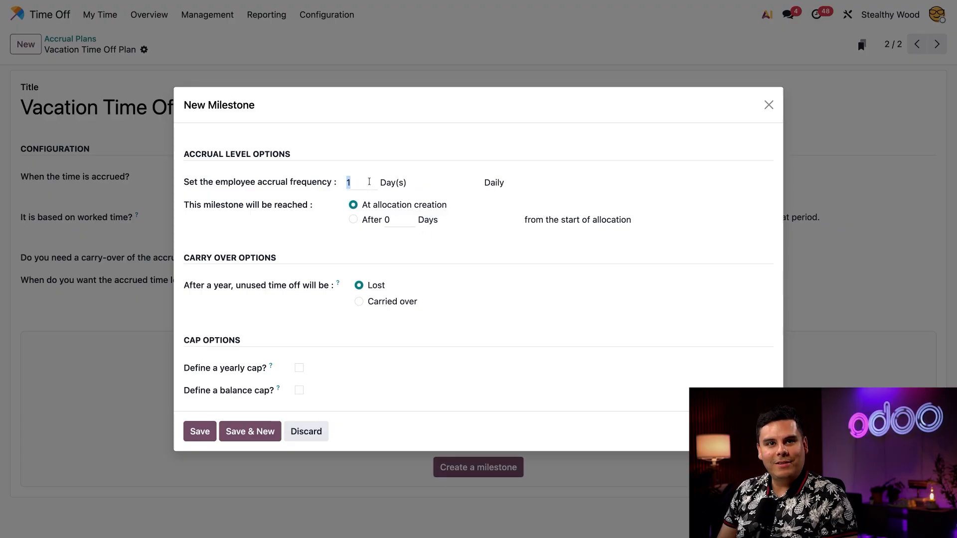
{"action": "type", "text": "0.2"}
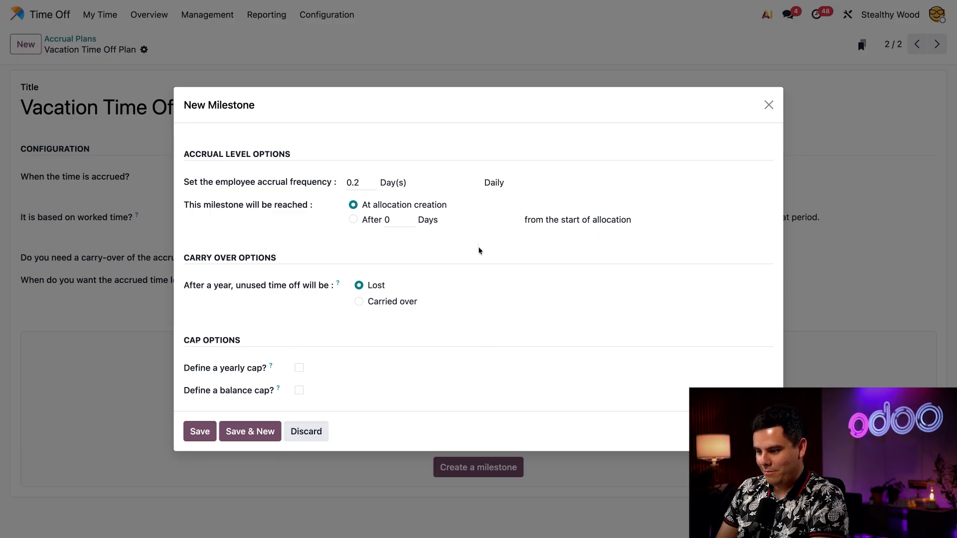
{"action": "left_click", "coordinate": [421, 185]}
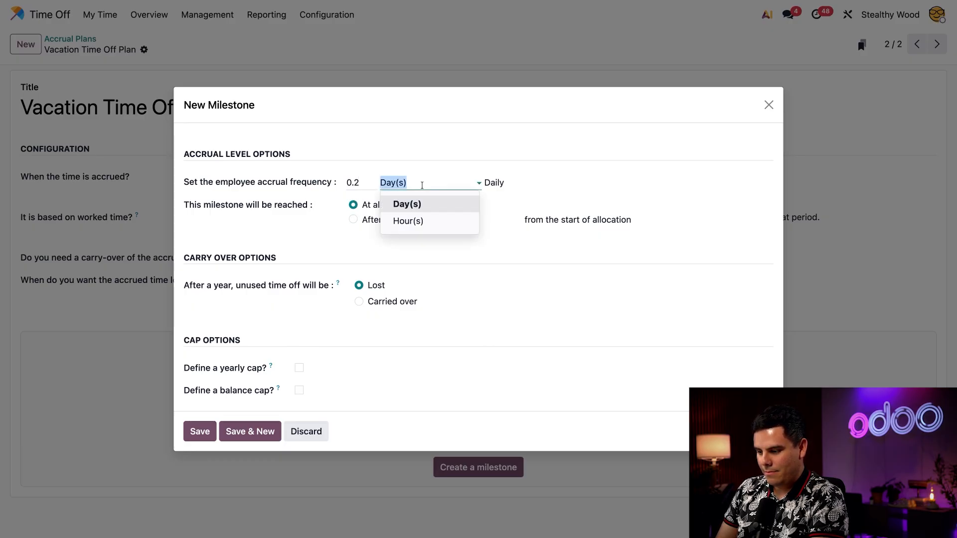
{"action": "left_click", "coordinate": [608, 195]}
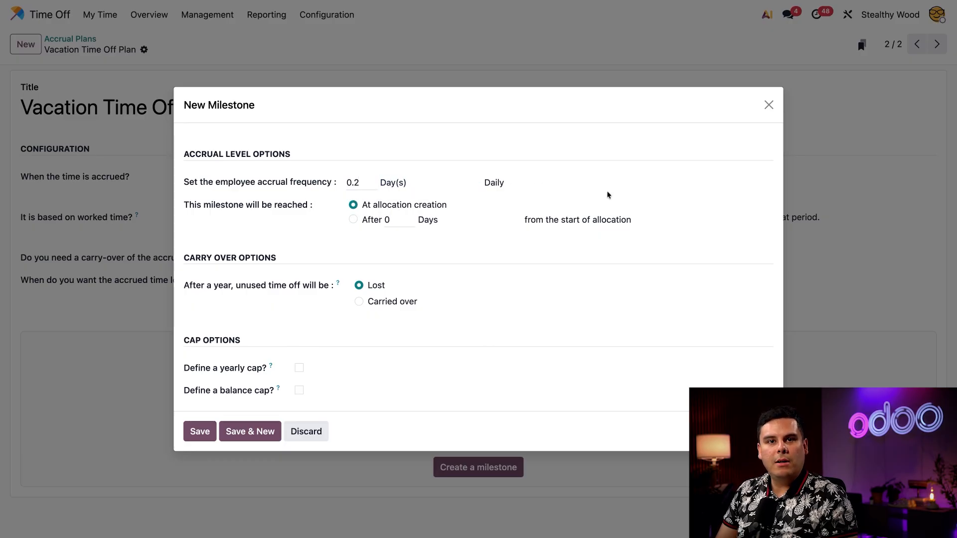
{"action": "left_click", "coordinate": [427, 184]}
{"action": "left_click", "coordinate": [404, 221]}
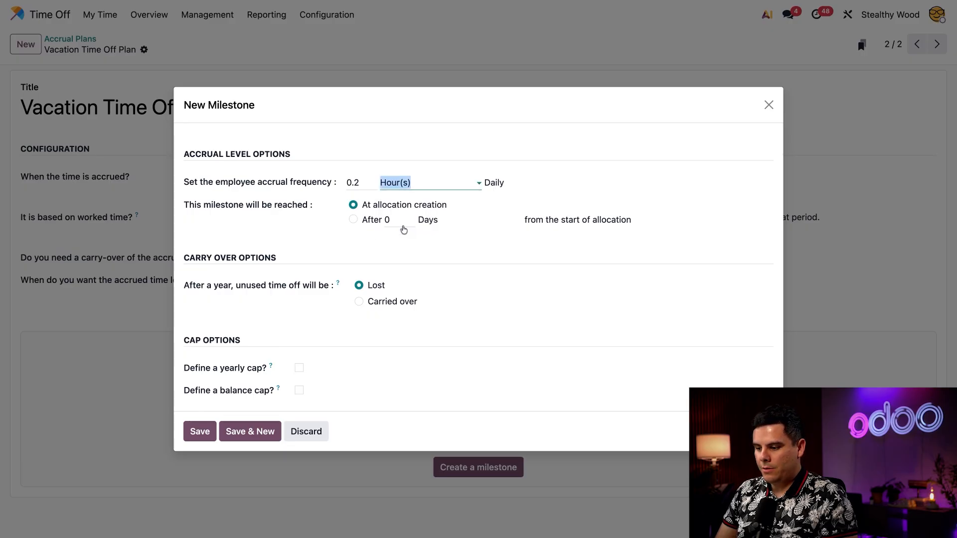
{"action": "left_click", "coordinate": [514, 183]}
{"action": "left_click", "coordinate": [510, 204]}
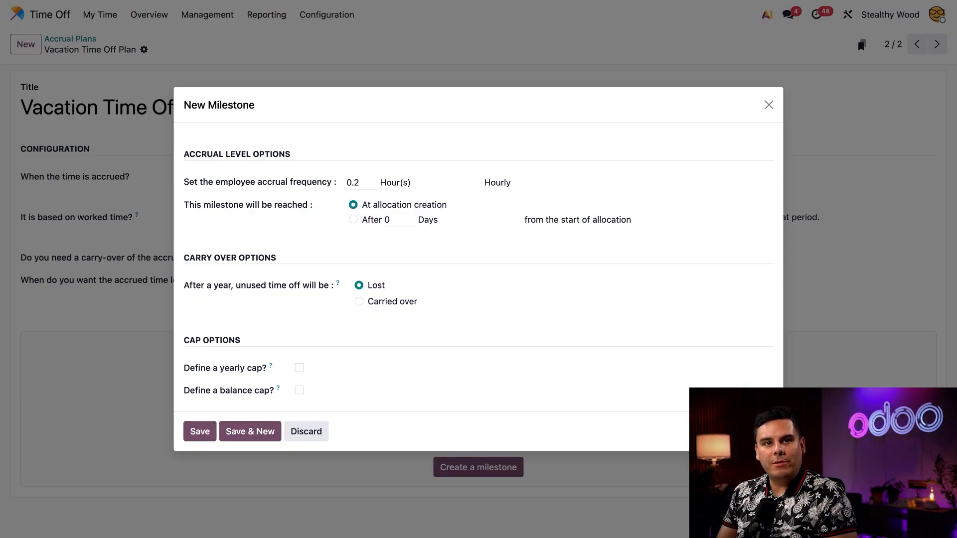
Step: Set the milestone to be reached after 1 day from the start of allocation
{"action": "left_click", "coordinate": [353, 219]}
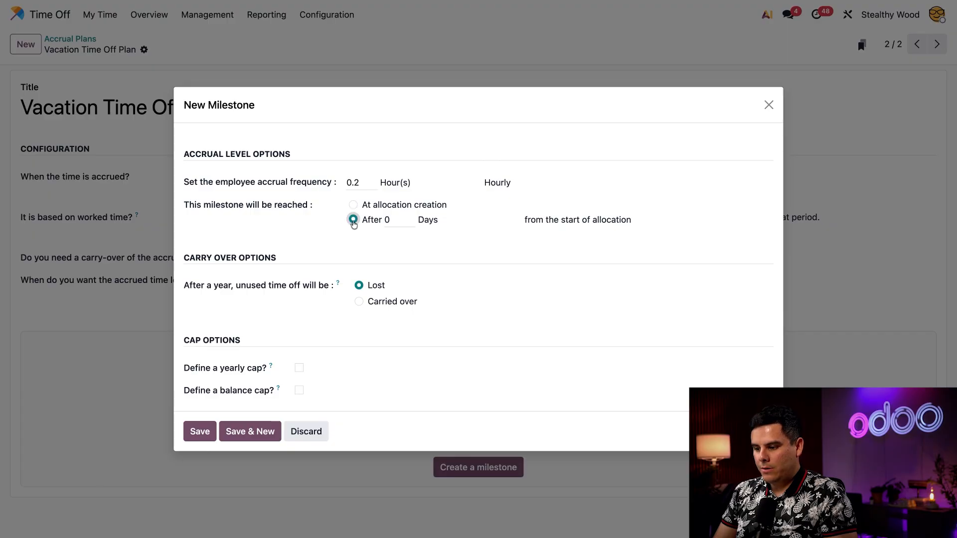
{"action": "double_click", "coordinate": [410, 219]}
{"action": "type", "text": "1"}
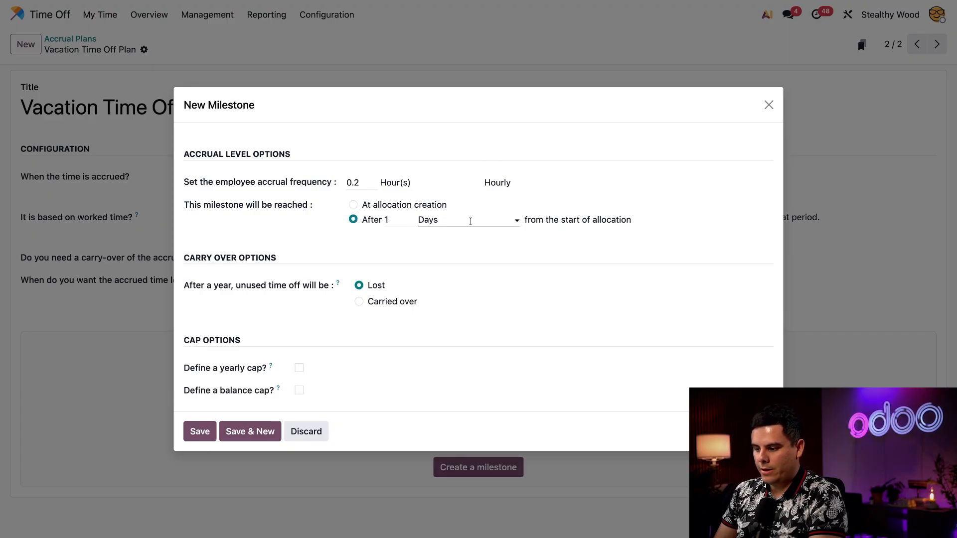
{"action": "left_click", "coordinate": [447, 222]}
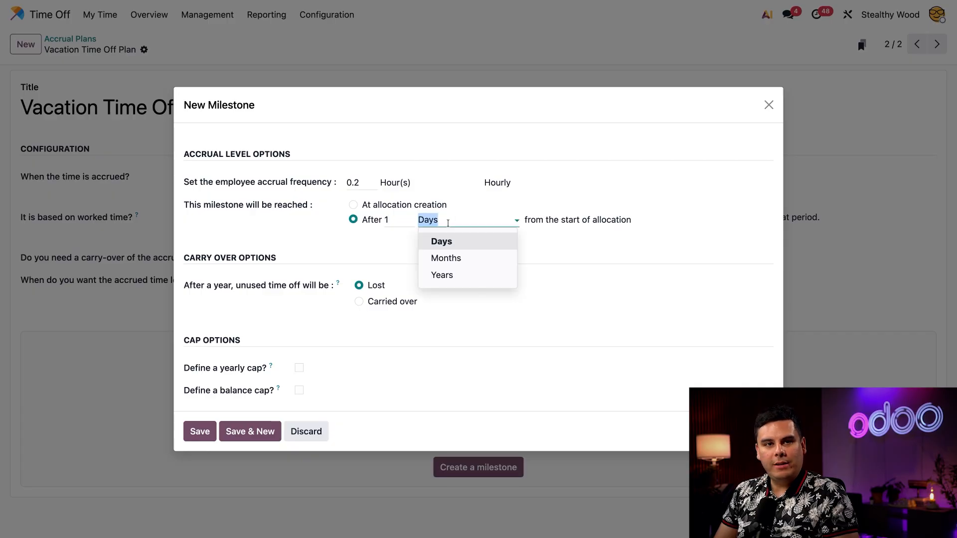
{"action": "left_click", "coordinate": [534, 240]}
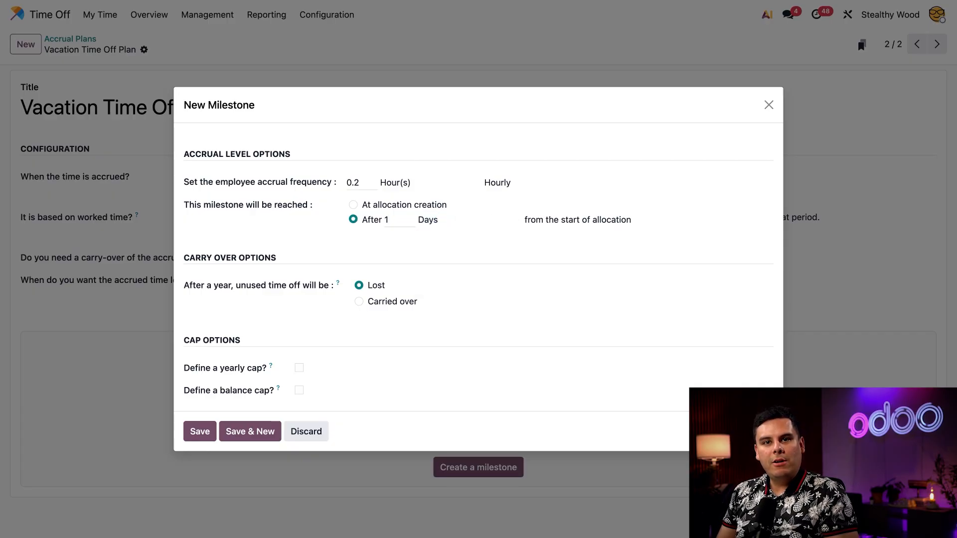
Step: Have unused time off carried over after a year, limited to up to 40 hours
{"action": "left_click", "coordinate": [359, 302]}
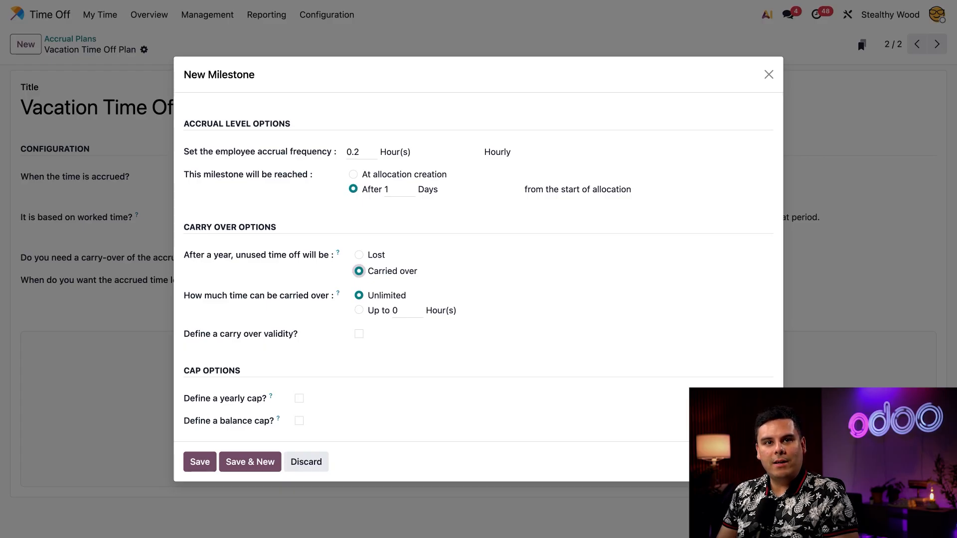
{"action": "left_click", "coordinate": [359, 310]}
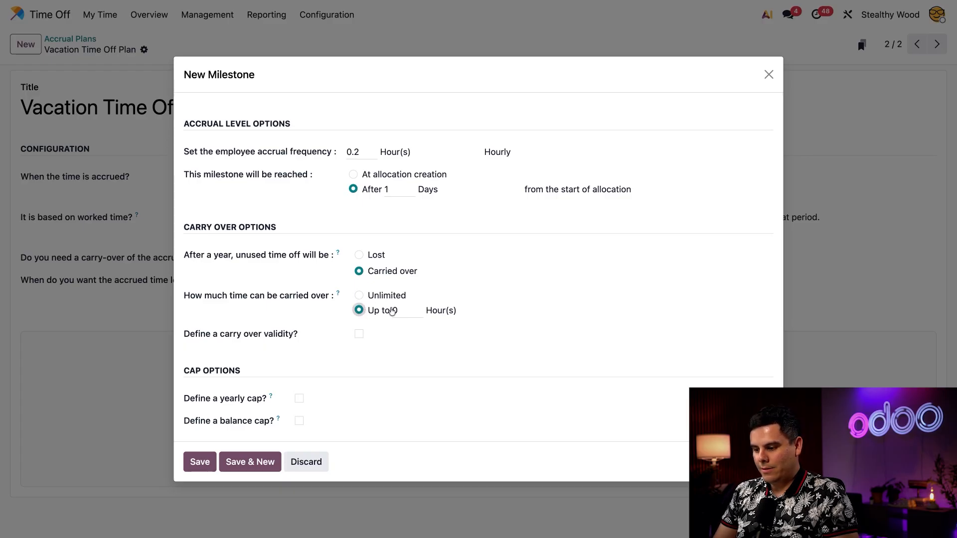
{"action": "left_click", "coordinate": [408, 310]}
{"action": "type", "text": "40"}
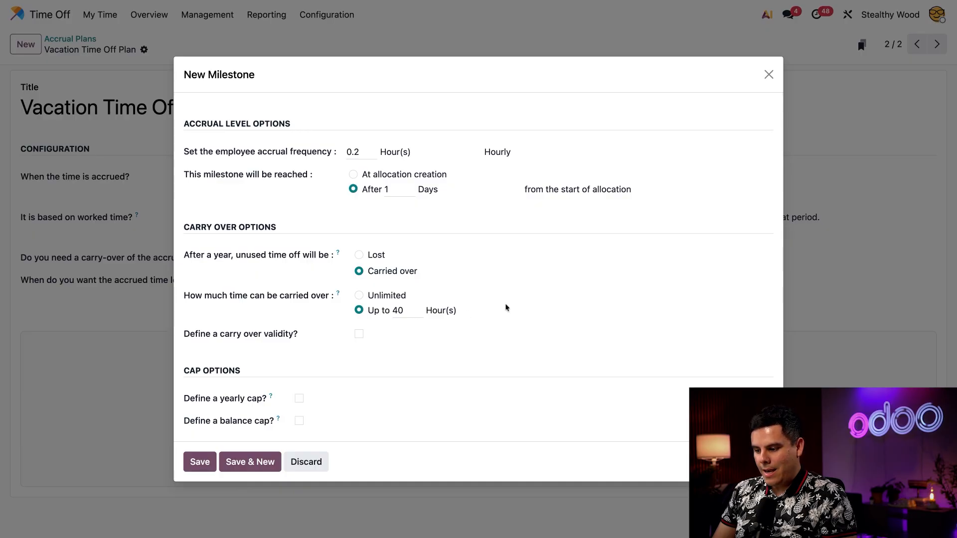
{"action": "triple_click", "coordinate": [441, 310]}
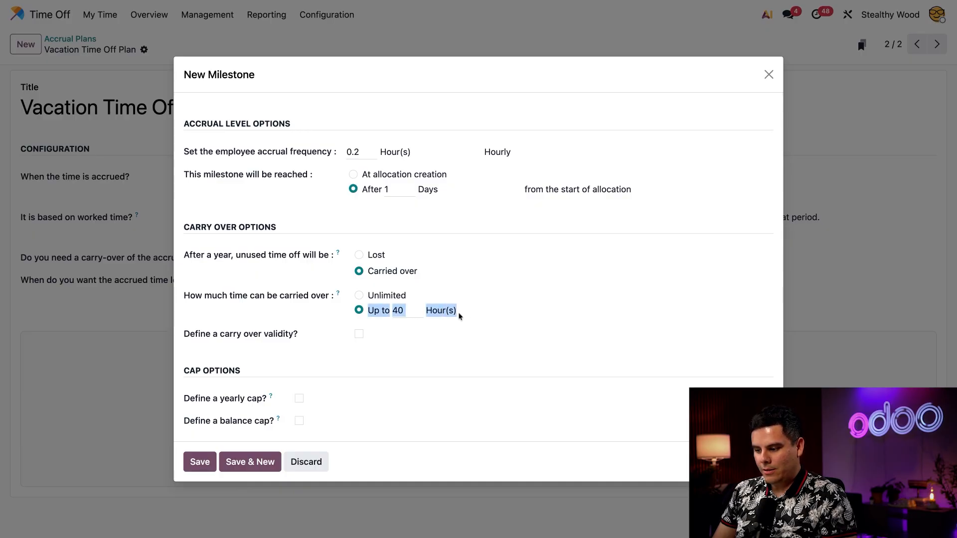
{"action": "left_click", "coordinate": [462, 315]}
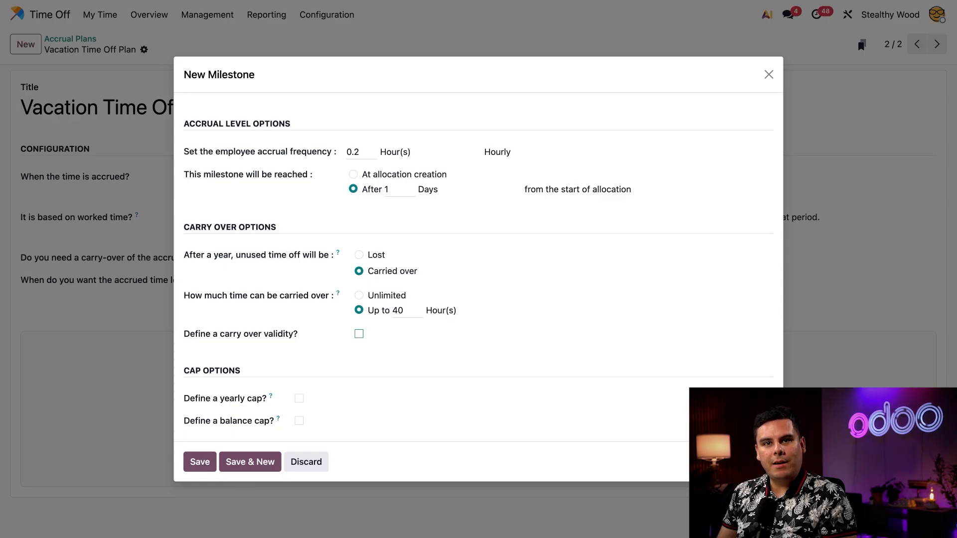
Step: Define a carry-over validity of 180 days for the milestone
{"action": "left_click", "coordinate": [359, 334]}
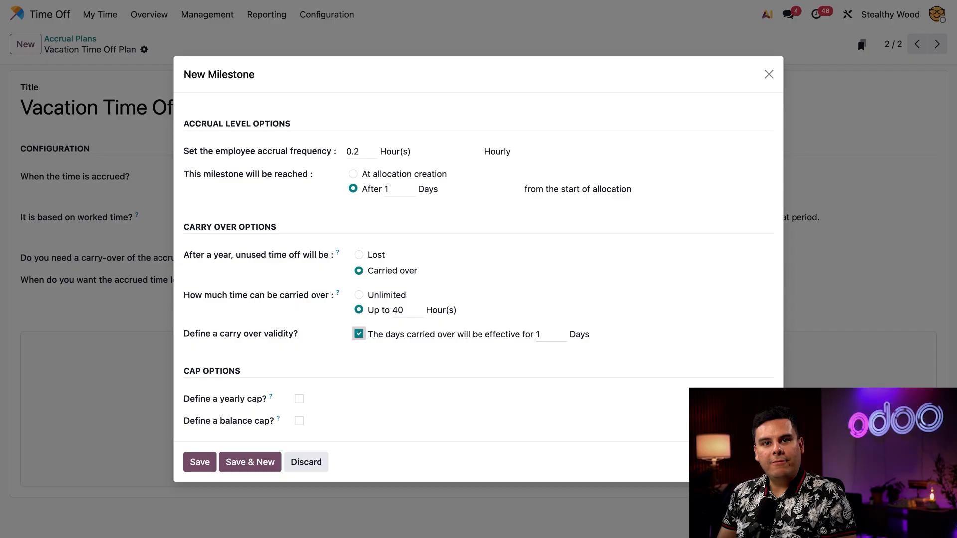
{"action": "key", "text": "Tab"}
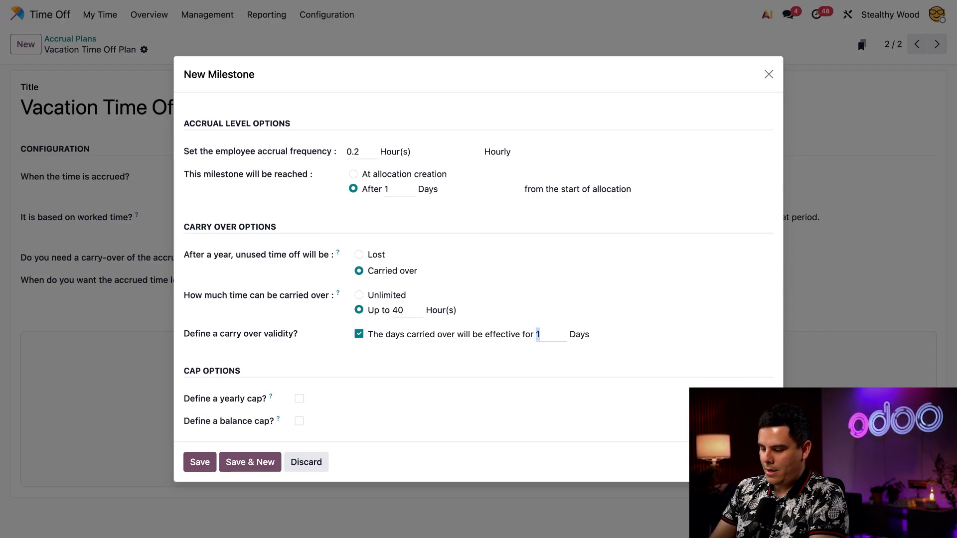
{"action": "type", "text": "180"}
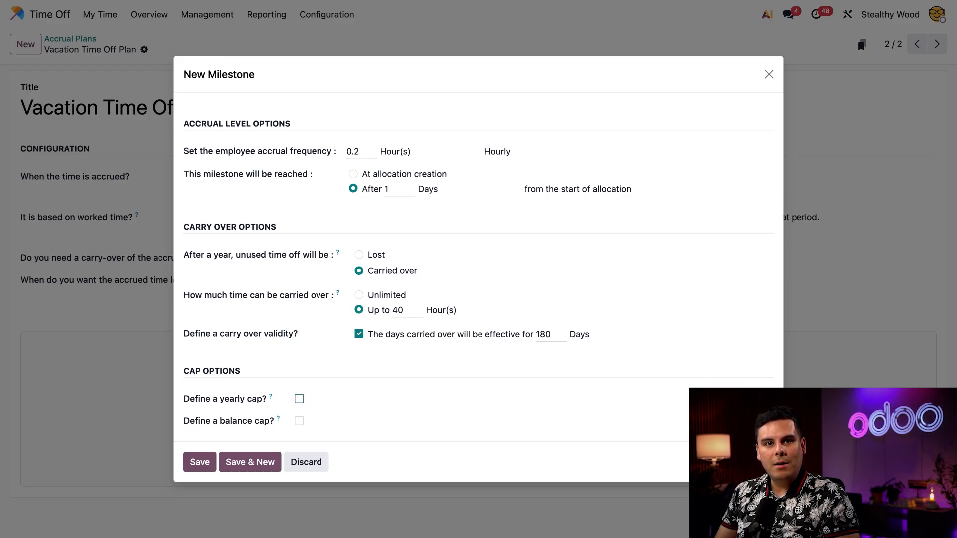
Step: Define a balance cap of 2400 hours for the milestone, save it and open another new milestone
{"action": "left_click", "coordinate": [299, 421]}
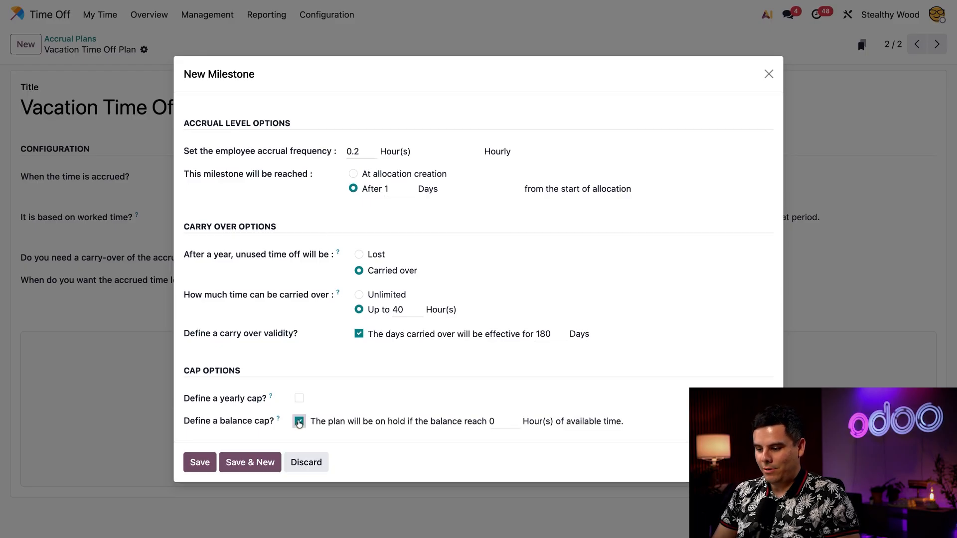
{"action": "left_click", "coordinate": [498, 421]}
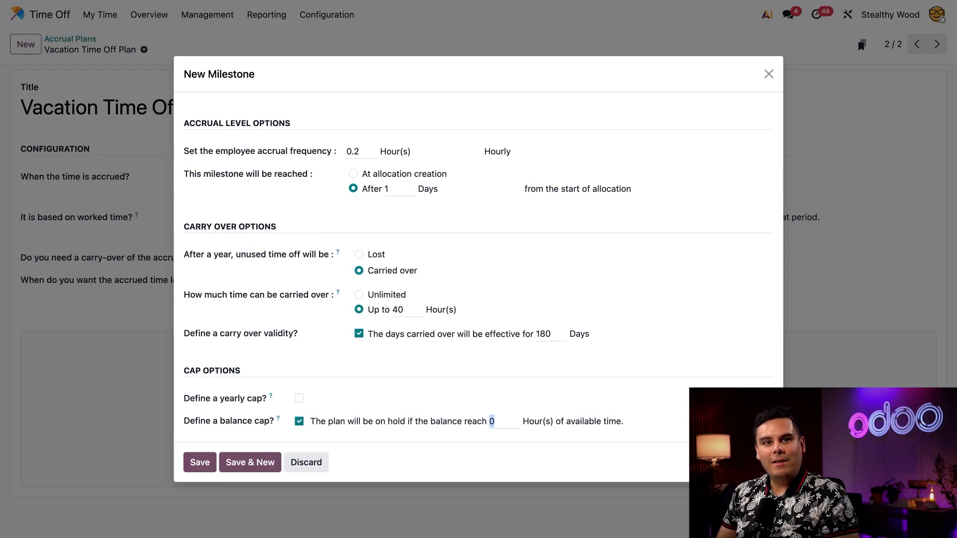
{"action": "type", "text": "2400"}
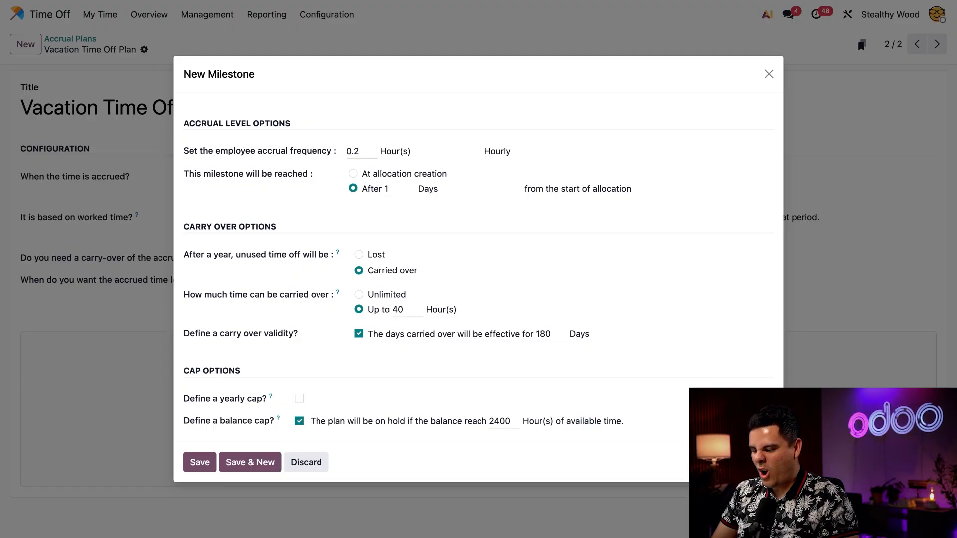
{"action": "key", "text": "Tab"}
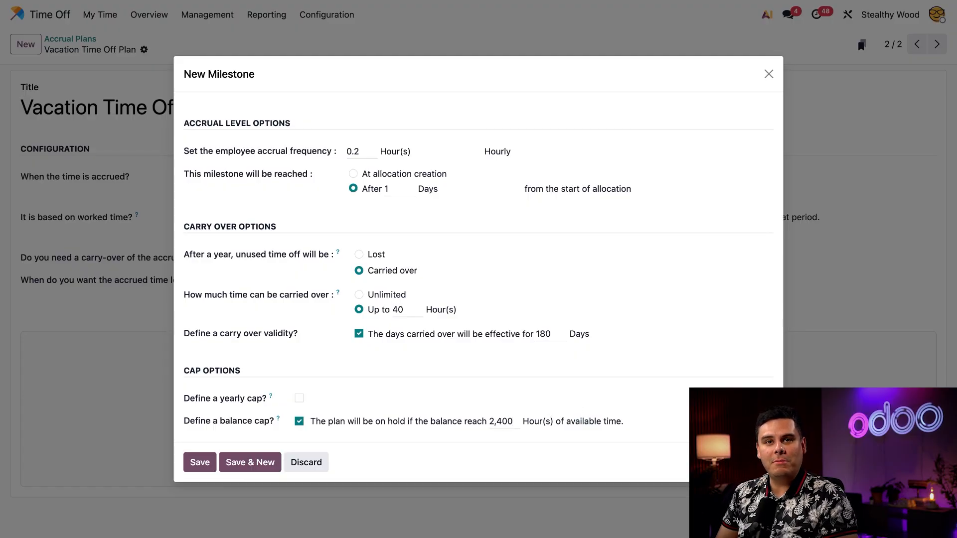
{"action": "left_click", "coordinate": [250, 462]}
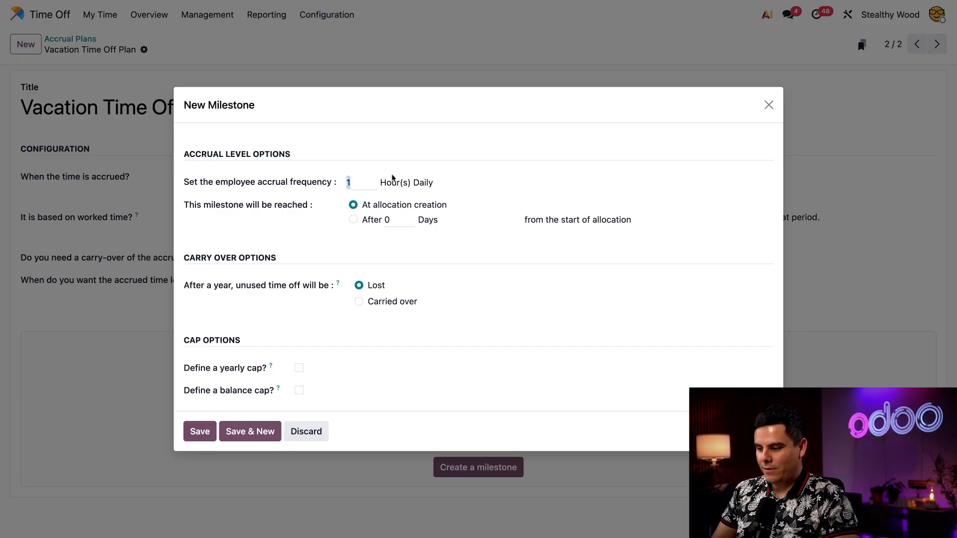
Step: Set the second milestone's employee accrual frequency to 0.3 Hour(s), Hourly
{"action": "type", "text": "0.3"}
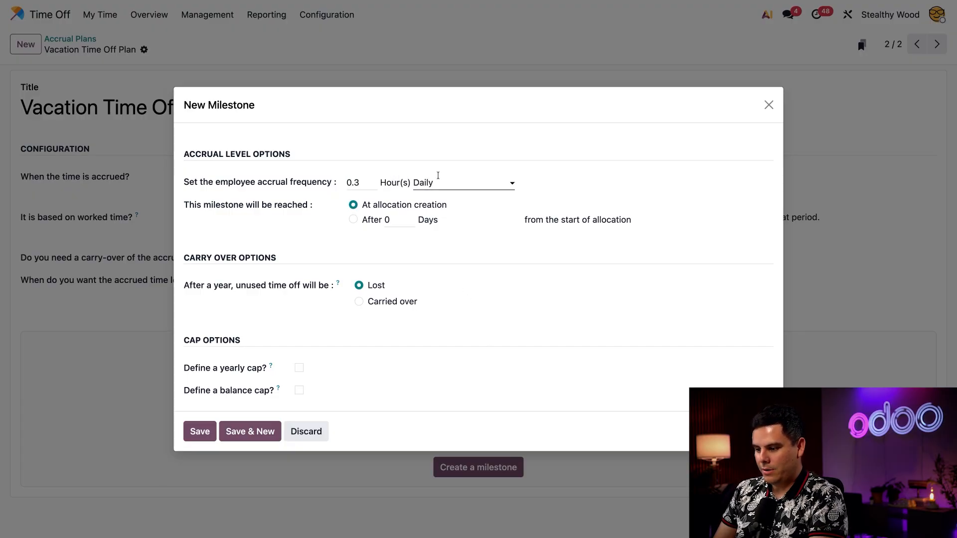
{"action": "left_click", "coordinate": [437, 181]}
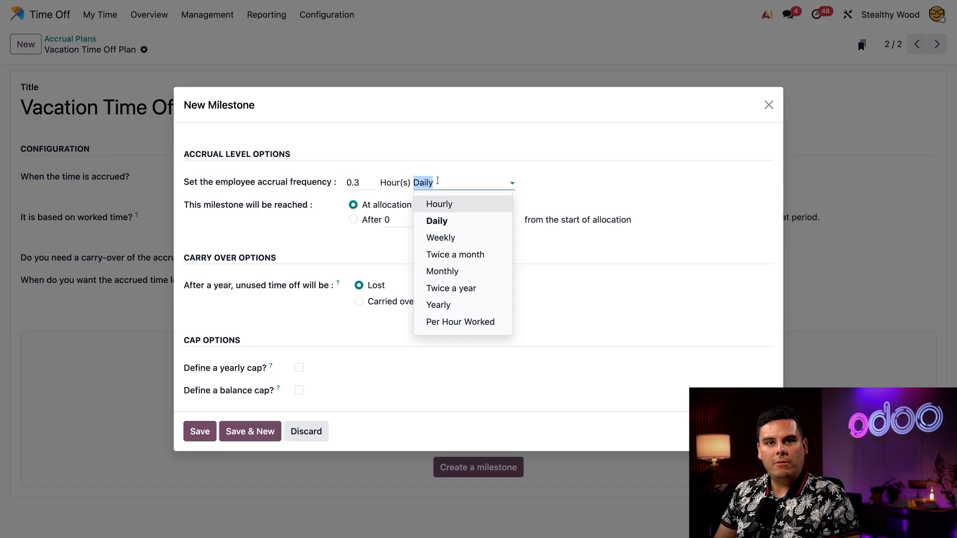
{"action": "left_click", "coordinate": [438, 205]}
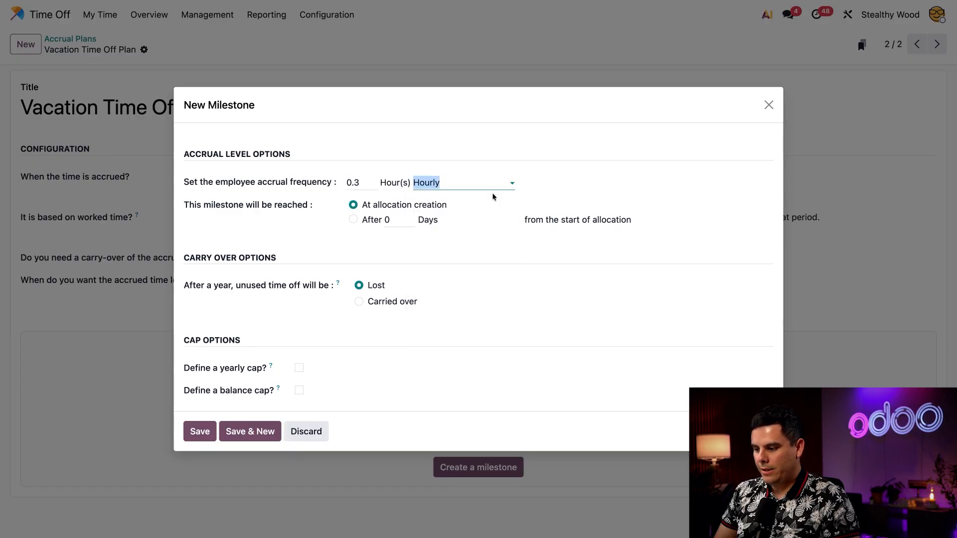
{"action": "key", "text": "Tab"}
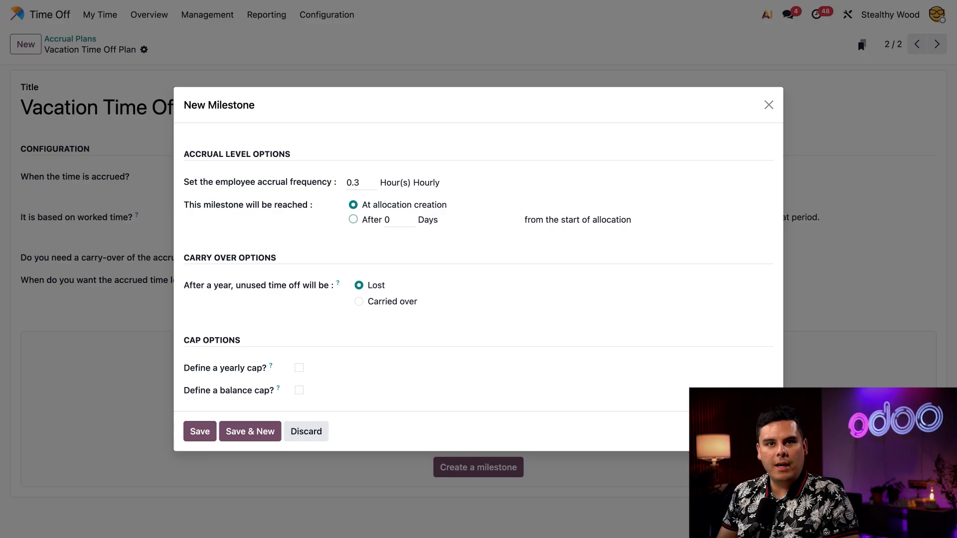
Step: Have the second milestone reached after 3 years from the start of allocation
{"action": "left_click", "coordinate": [352, 220]}
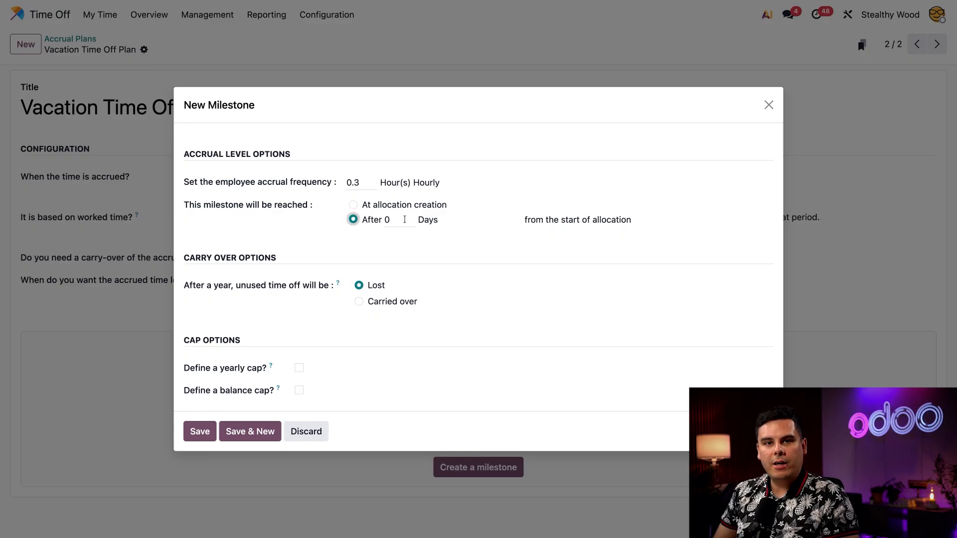
{"action": "left_click", "coordinate": [404, 219]}
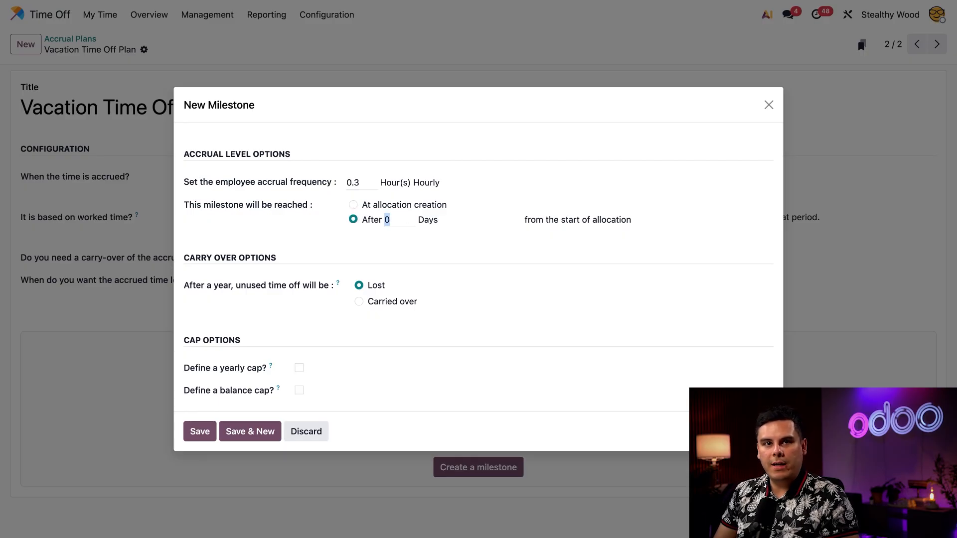
{"action": "type", "text": "3"}
{"action": "key", "text": "Tab"}
{"action": "left_click", "coordinate": [468, 219]}
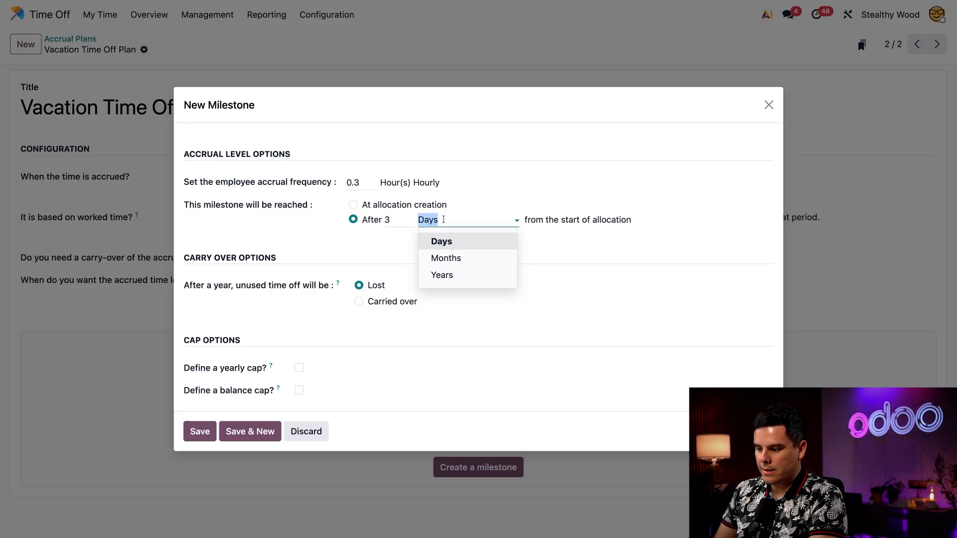
{"action": "left_click", "coordinate": [441, 274]}
{"action": "left_click", "coordinate": [526, 246]}
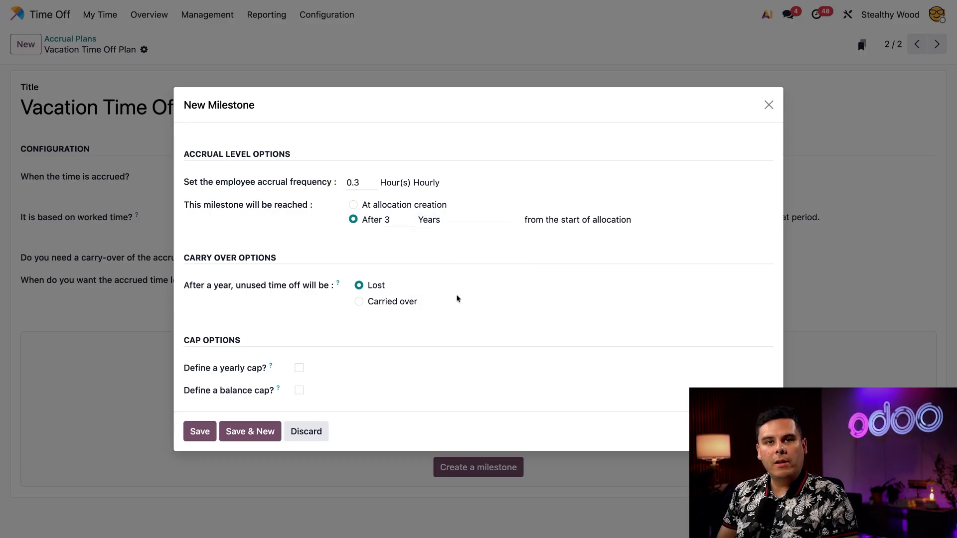
Step: Have the second milestone's unused time off carried over after a year, limited to up to 160 hours
{"action": "left_click", "coordinate": [359, 302]}
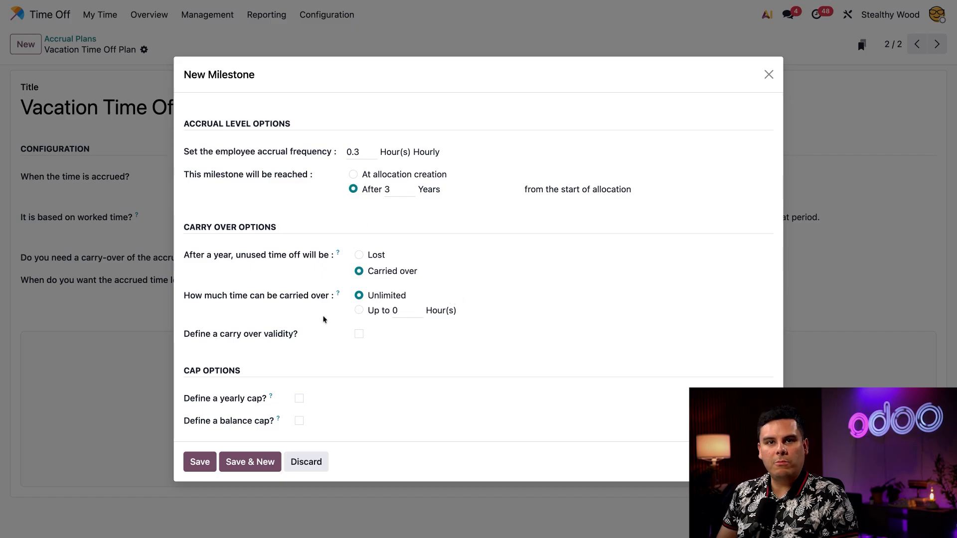
{"action": "left_click", "coordinate": [359, 310]}
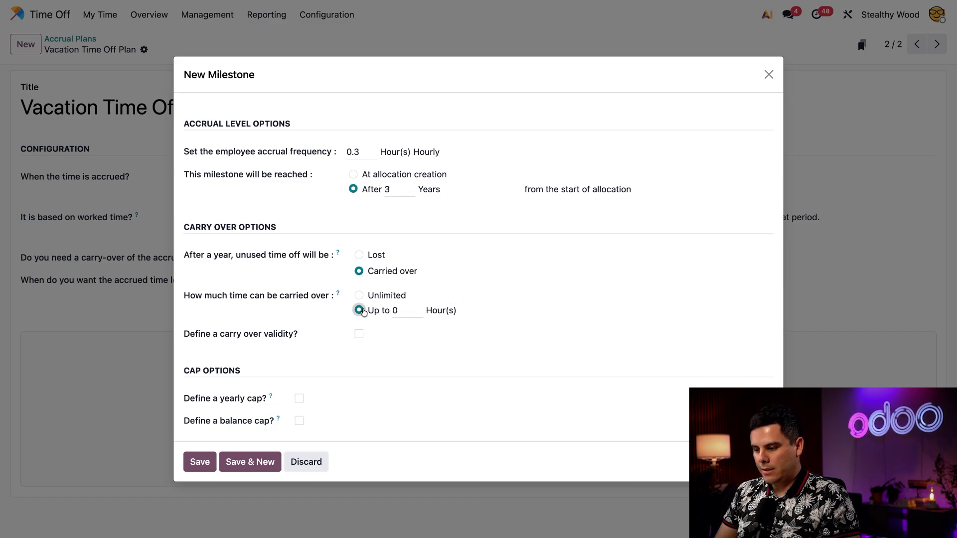
{"action": "left_click", "coordinate": [406, 315]}
{"action": "type", "text": "160"}
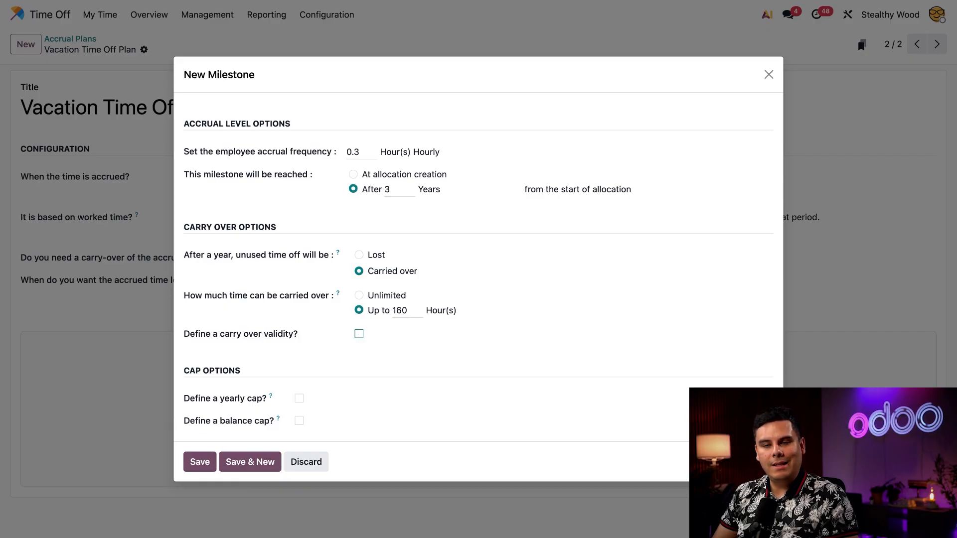
Step: Define a carry-over validity of 180 days for the second milestone
{"action": "left_click", "coordinate": [359, 333]}
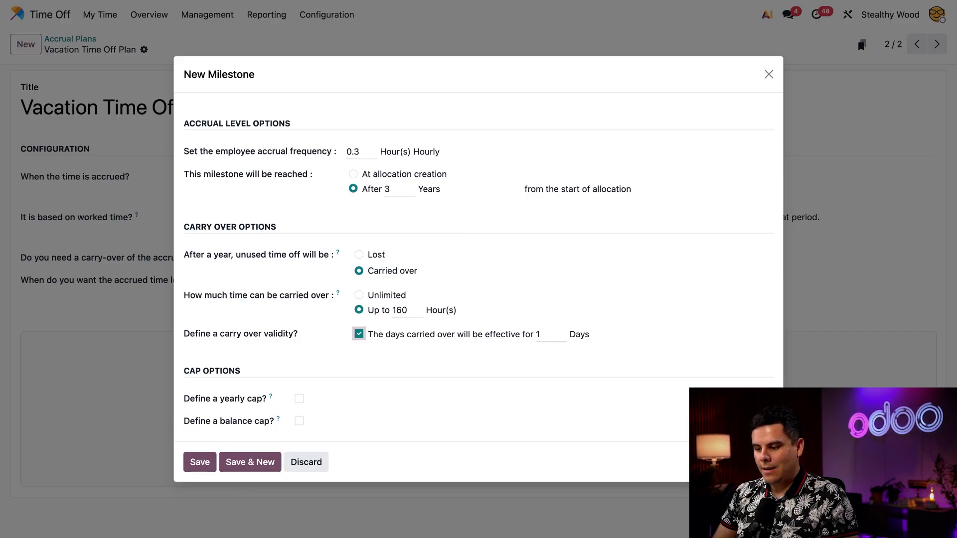
{"action": "left_click", "coordinate": [543, 334]}
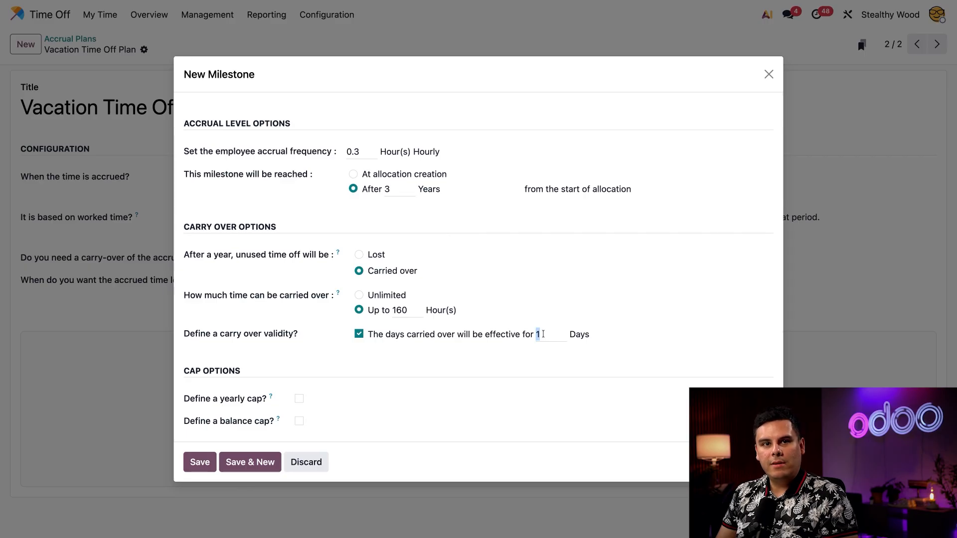
{"action": "key", "text": "BackSpace"}
{"action": "type", "text": "180"}
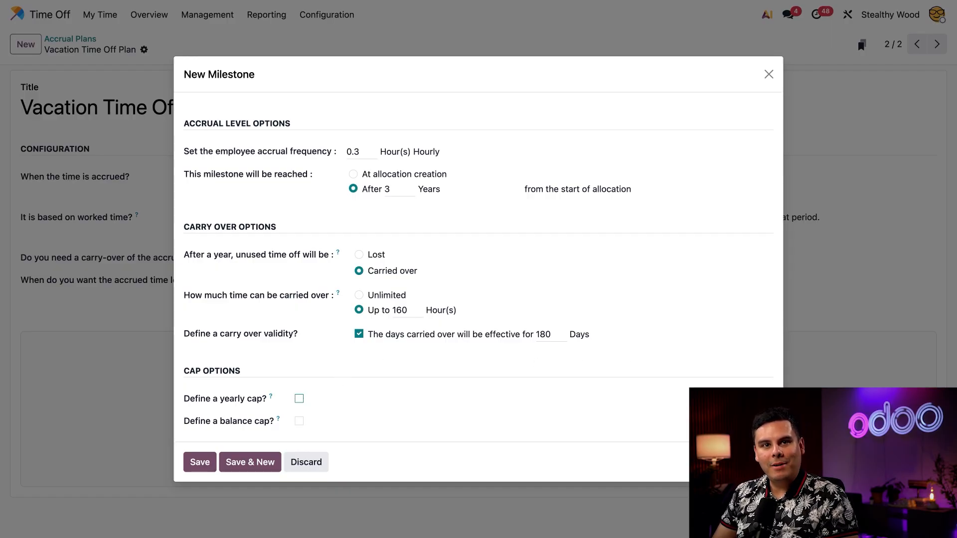
Step: Define a balance cap of 160 hours for the second milestone and save it to the plan
{"action": "left_click", "coordinate": [299, 421]}
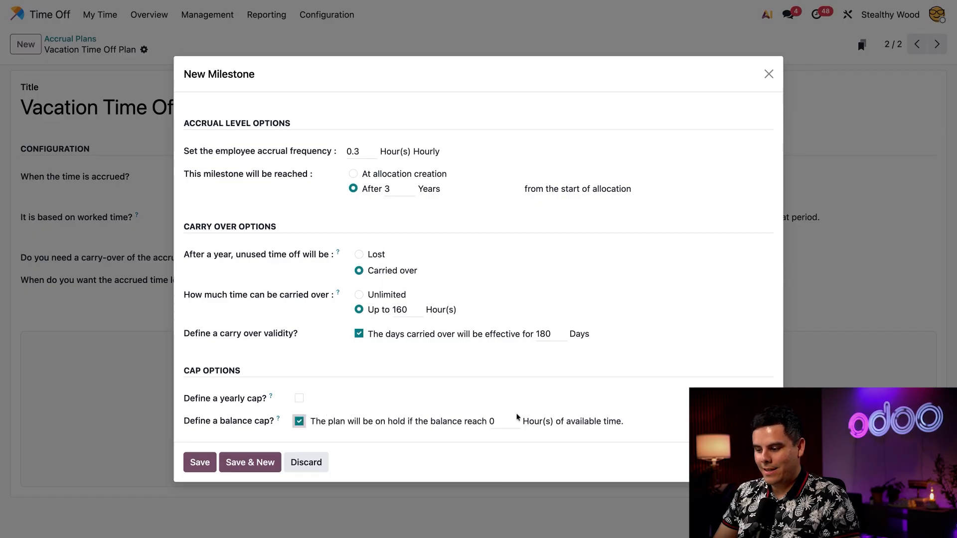
{"action": "left_click", "coordinate": [503, 423]}
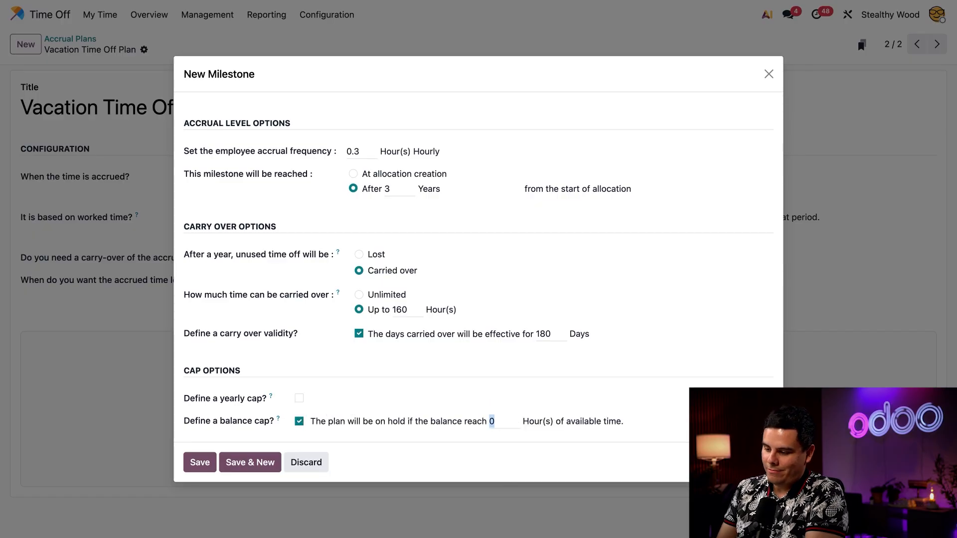
{"action": "type", "text": "160"}
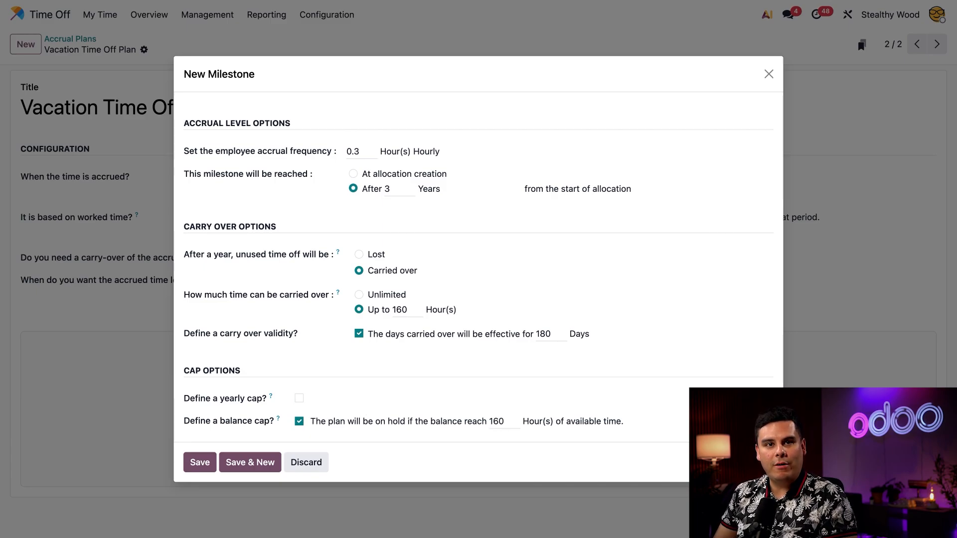
{"action": "left_click", "coordinate": [199, 462]}
Step: Review the plan's configuration and milestones, and return to the list of accrual plans
{"action": "scroll", "coordinate": [214, 447], "scroll_direction": "down", "scroll_amount": 2}
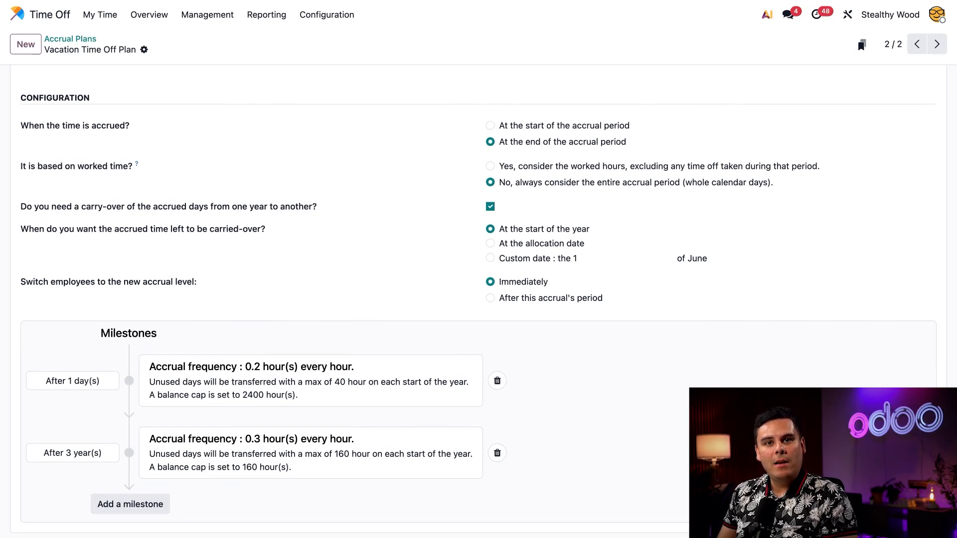
{"action": "scroll", "coordinate": [278, 226], "scroll_direction": "up", "scroll_amount": 2}
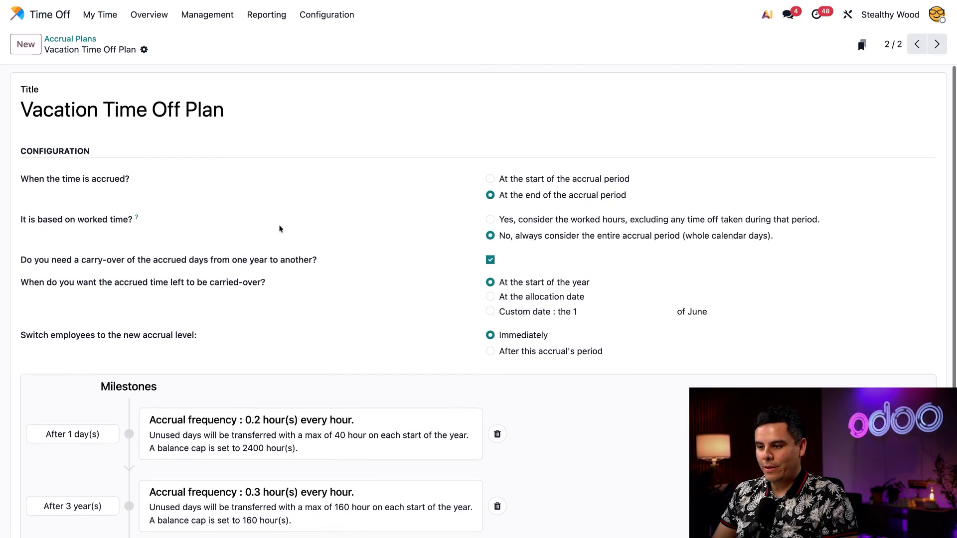
{"action": "left_click", "coordinate": [71, 38]}
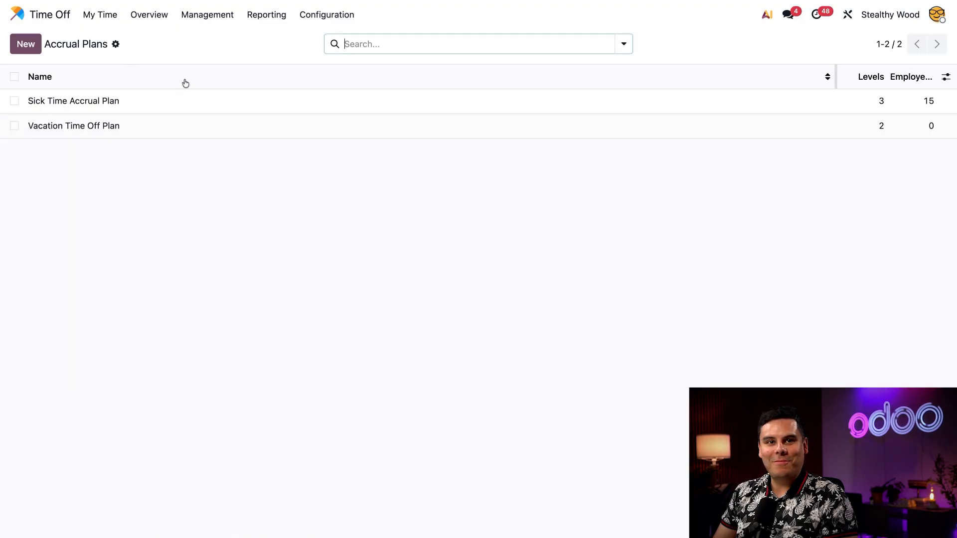